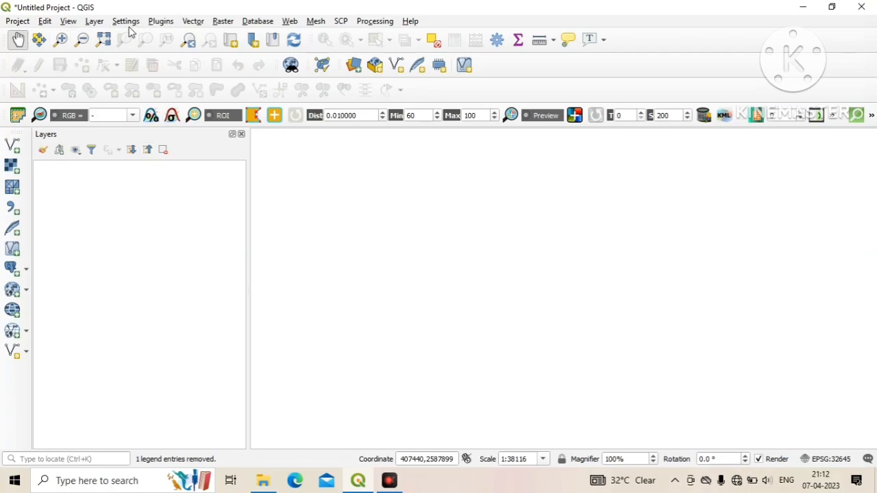
Add the Bankura District_modified raster from the QGITranning Bankura folder to the project
click(93, 22)
mouse_move(110, 66)
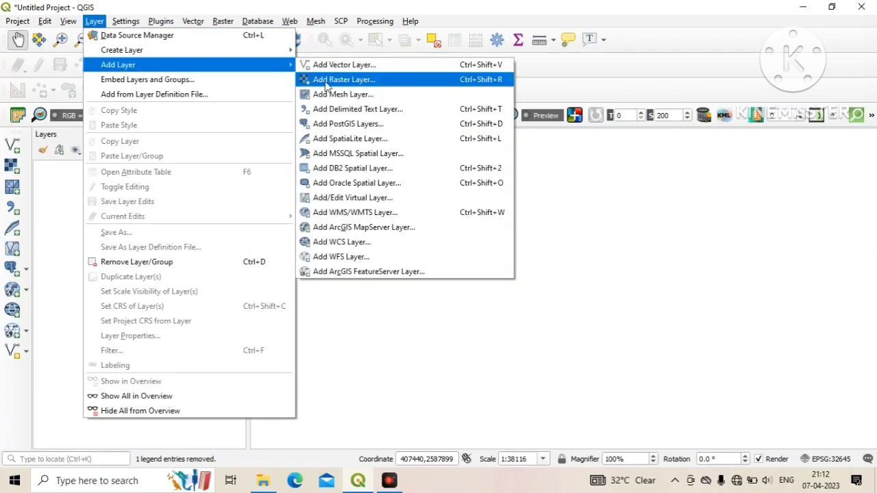
click(363, 82)
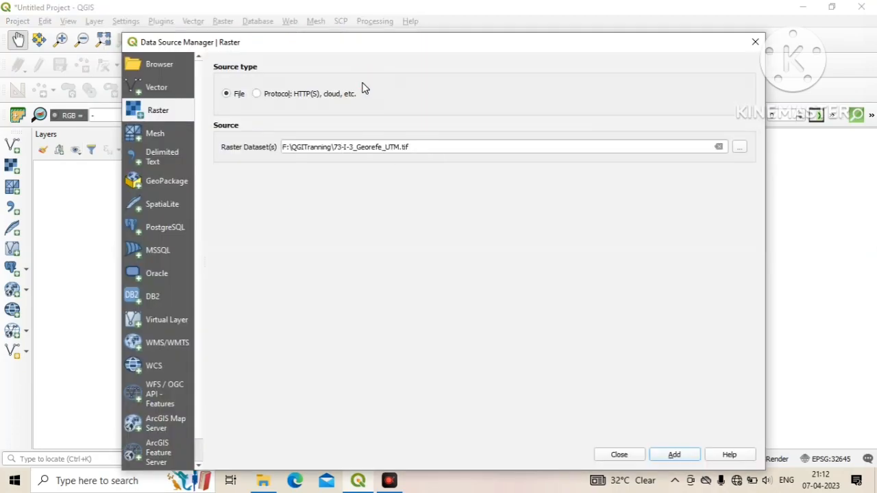
click(739, 148)
double_click(271, 156)
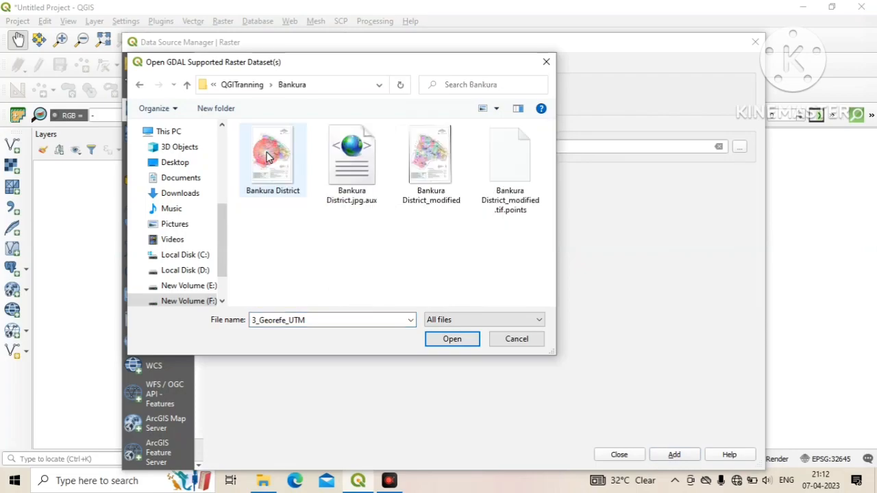
click(437, 175)
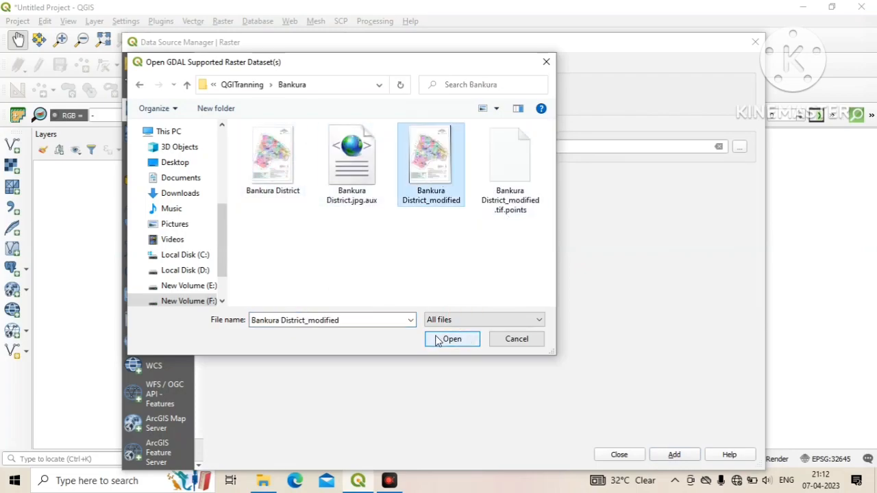
click(444, 341)
click(675, 455)
click(620, 455)
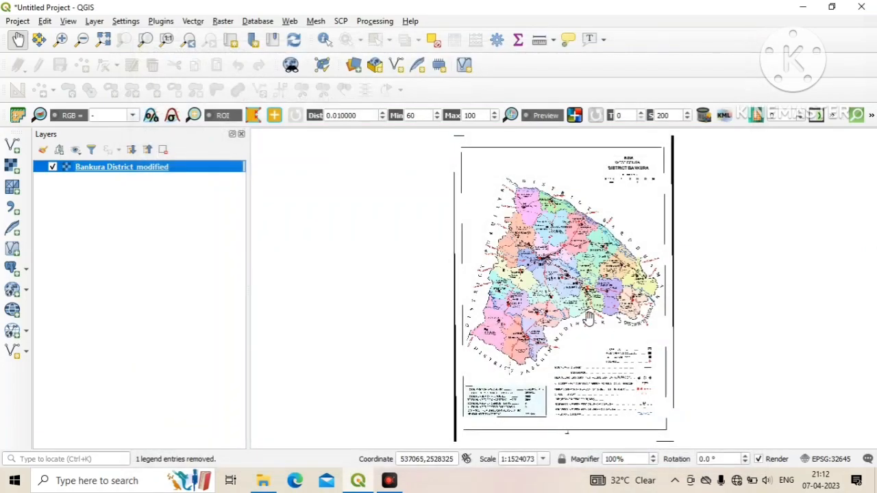
drag(614, 327, 492, 260)
scroll(492, 260, up, 1)
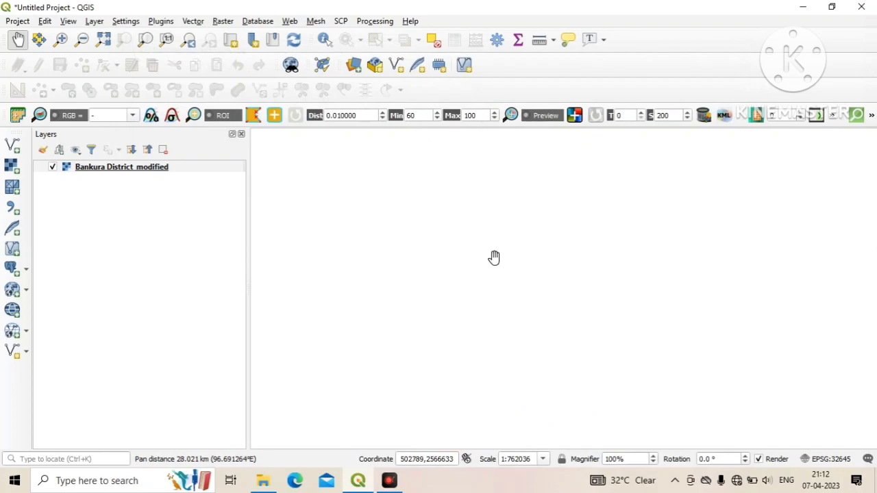
drag(577, 281, 536, 305)
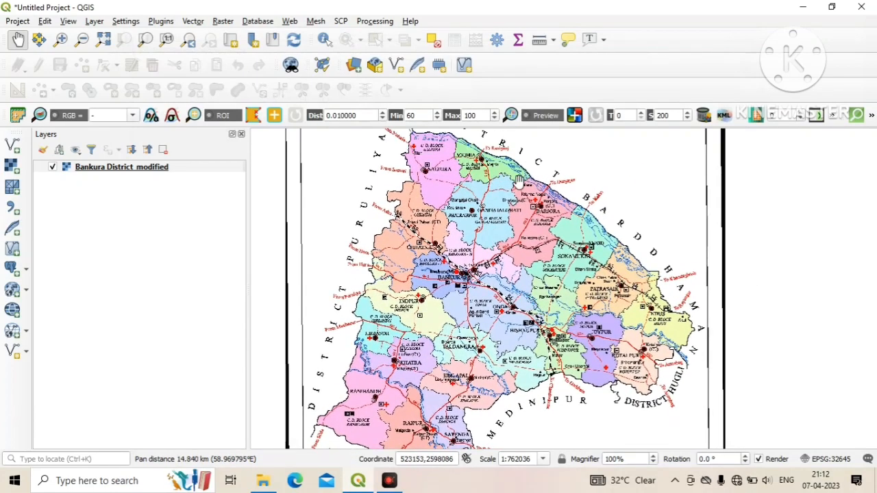
drag(470, 190, 538, 199)
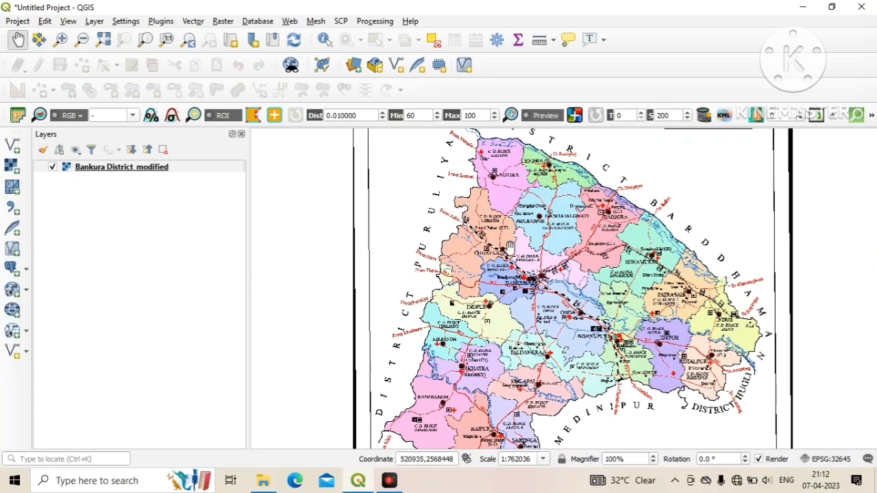
Start a new shapefile layer and set its output file to Block_Centre in the QGITranning Bankura folder
click(94, 22)
mouse_move(123, 51)
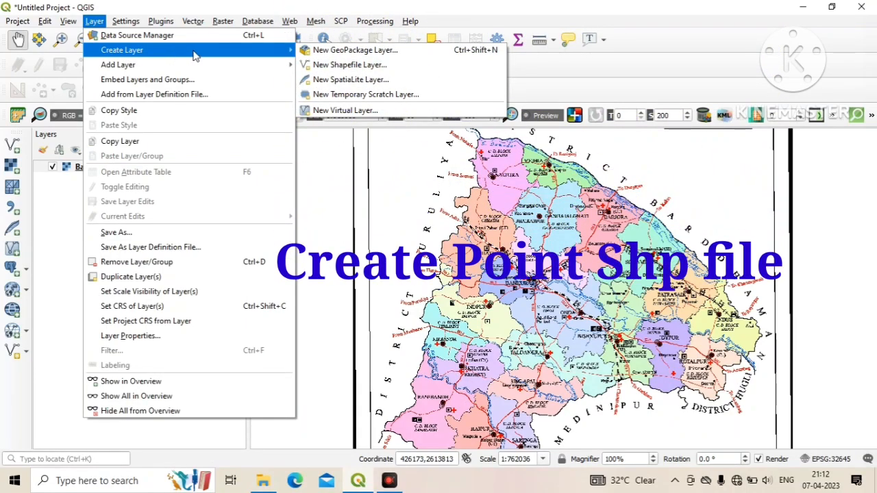
click(381, 67)
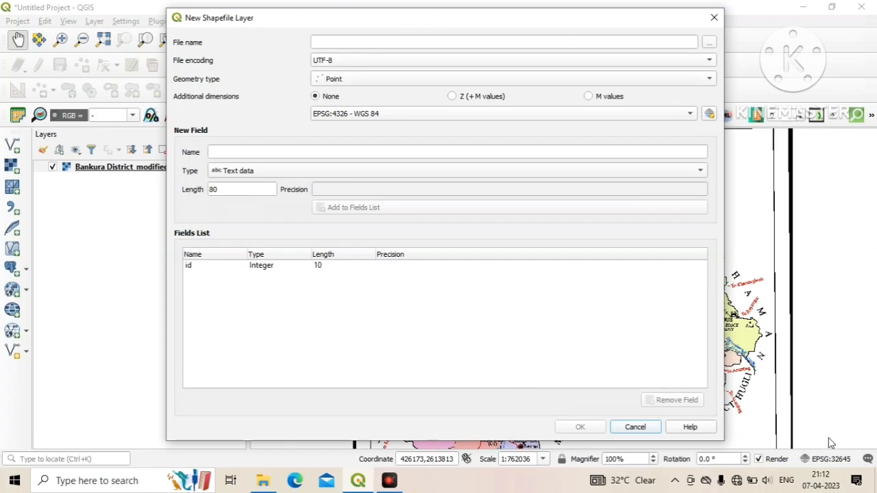
click(710, 43)
double_click(310, 149)
click(281, 270)
drag(276, 31, 420, 40)
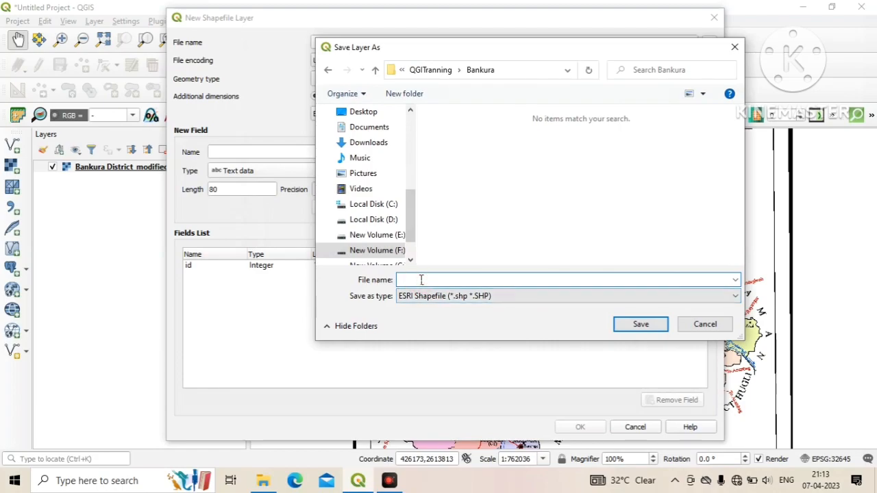
text(Block_Centre)
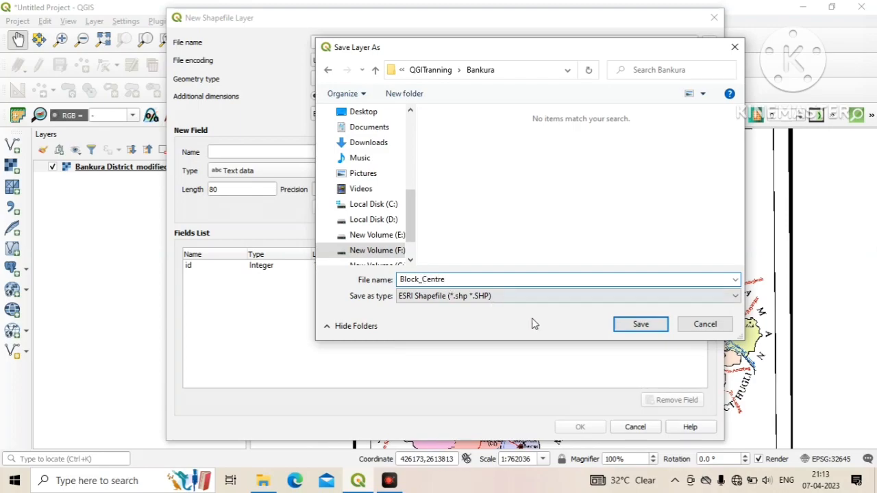
click(648, 329)
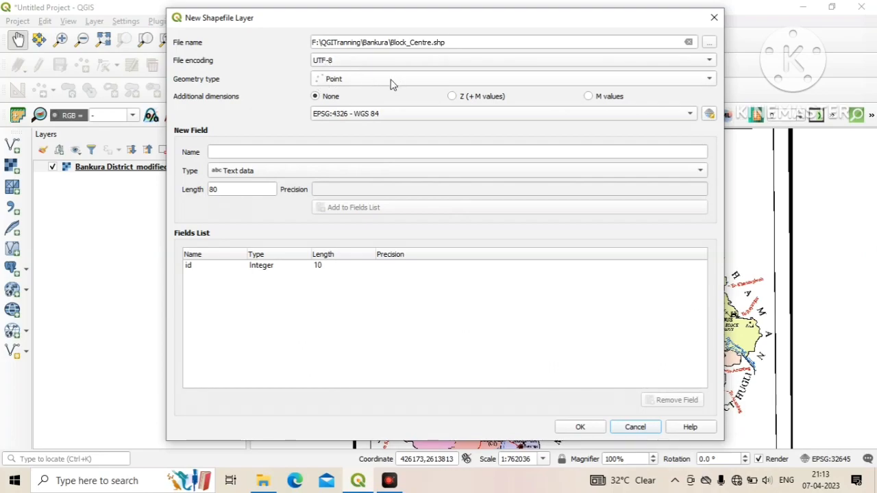
Set the Block_Centre layer's geometry type to Point and its CRS to WGS 84 / UTM zone 45N (EPSG:32645)
click(330, 80)
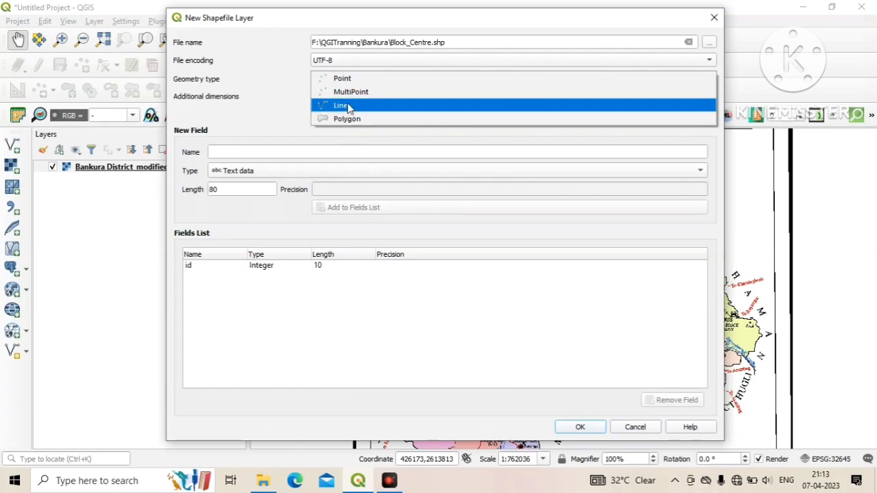
click(349, 80)
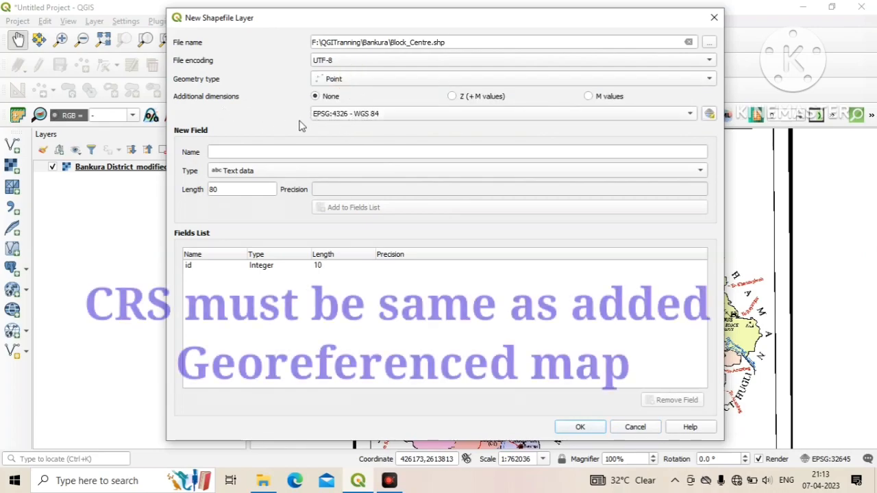
click(709, 115)
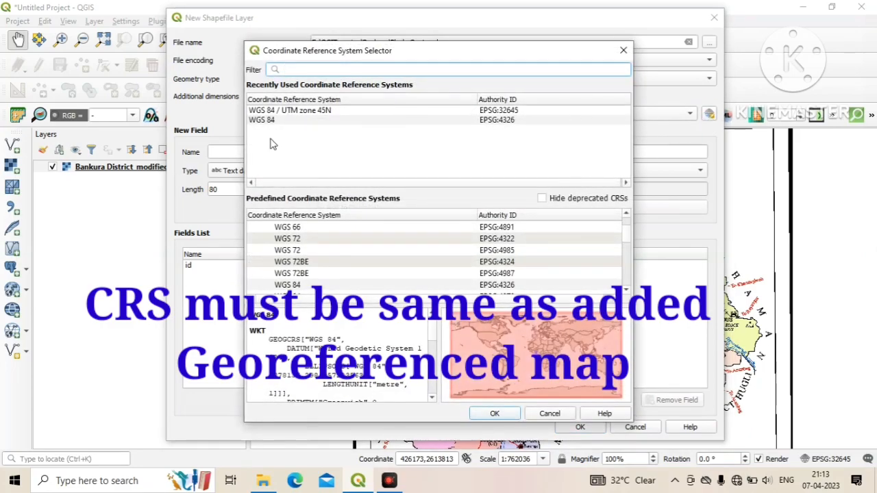
click(298, 112)
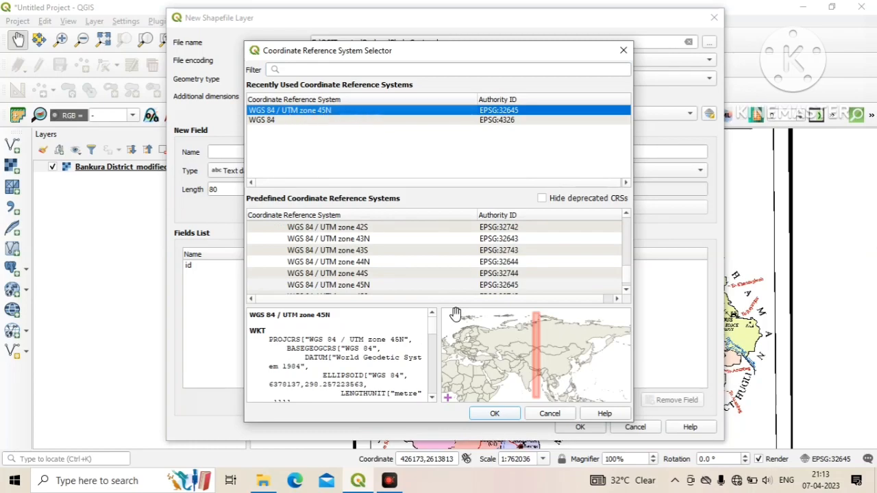
click(495, 414)
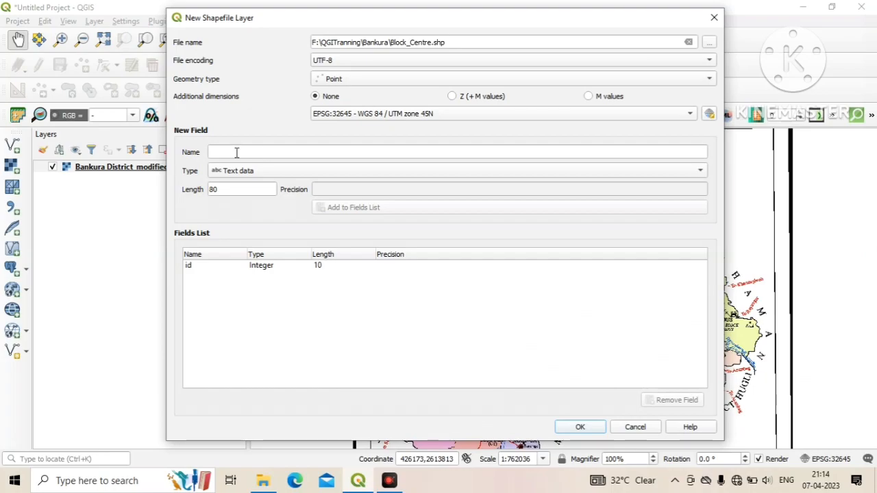
Add a text data field named B_Name with length 20 to the Block_Centre layer's fields
click(296, 150)
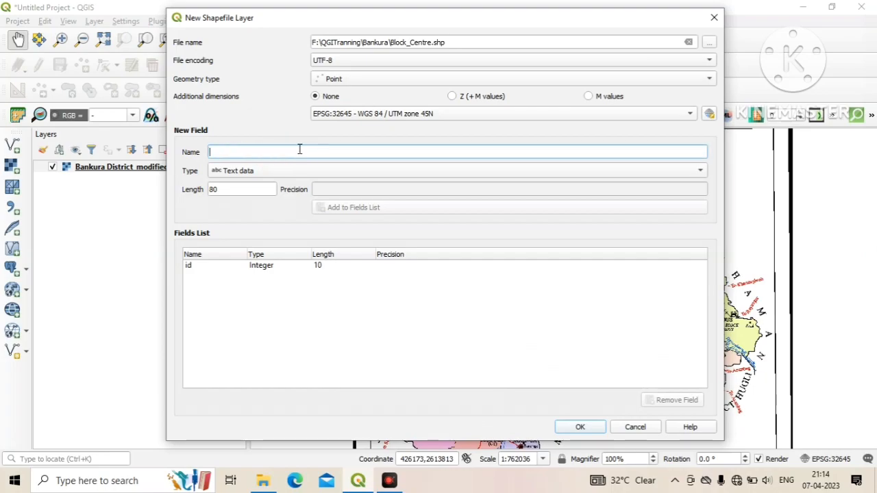
text(B)
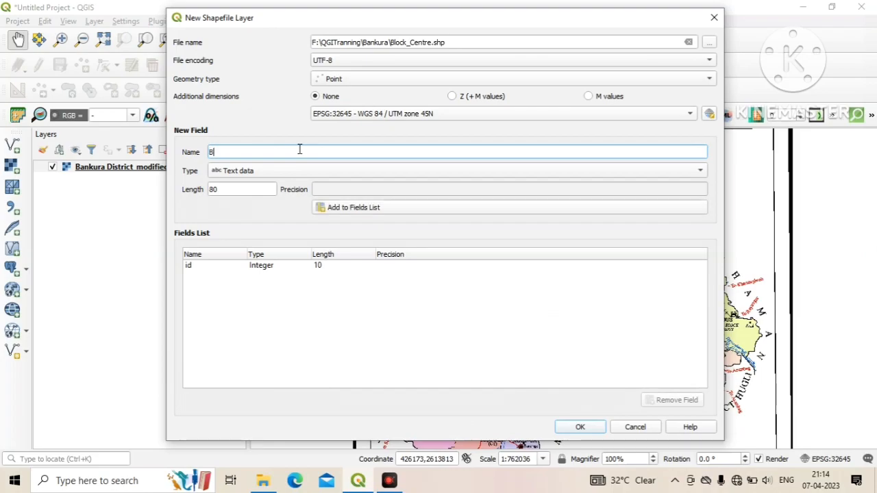
text(_Name)
click(231, 174)
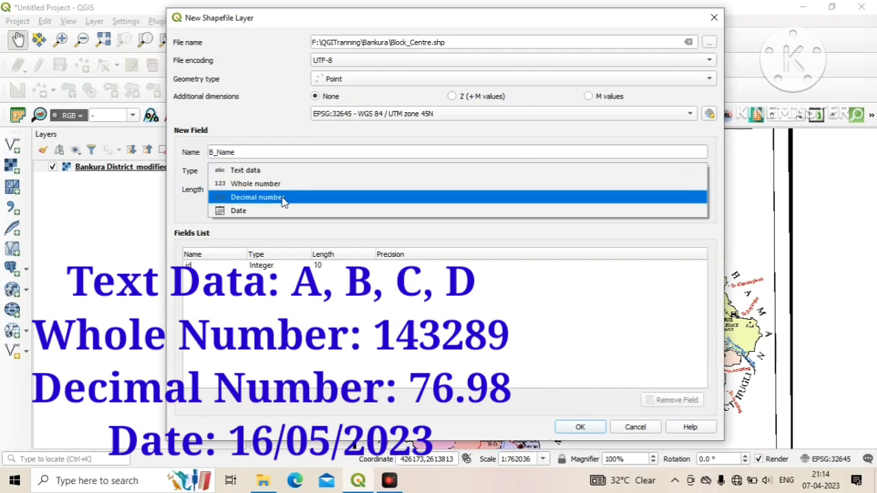
click(246, 171)
click(220, 190)
drag(222, 189, 207, 190)
click(220, 190)
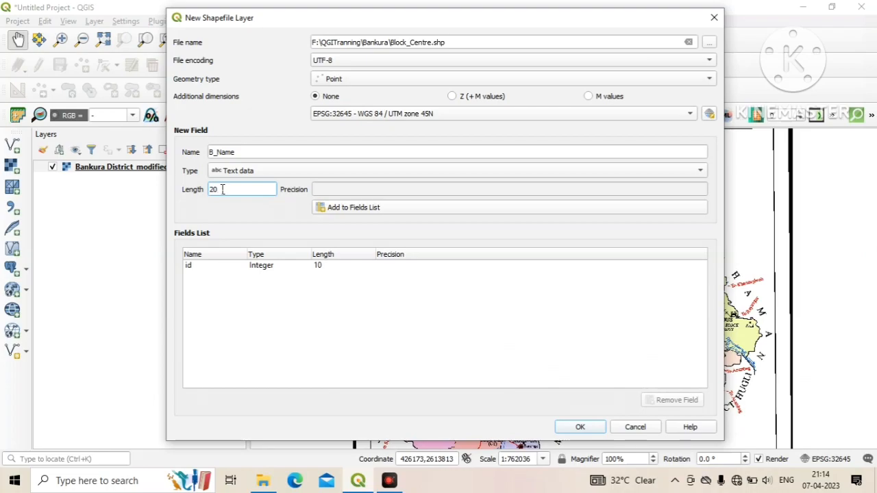
click(362, 208)
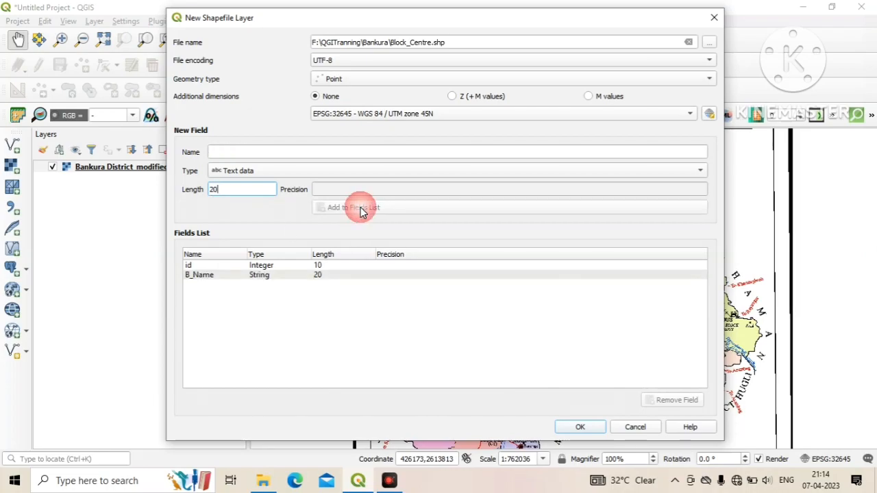
Create the Block_Centre point shapefile with the defined settings and fields
click(581, 428)
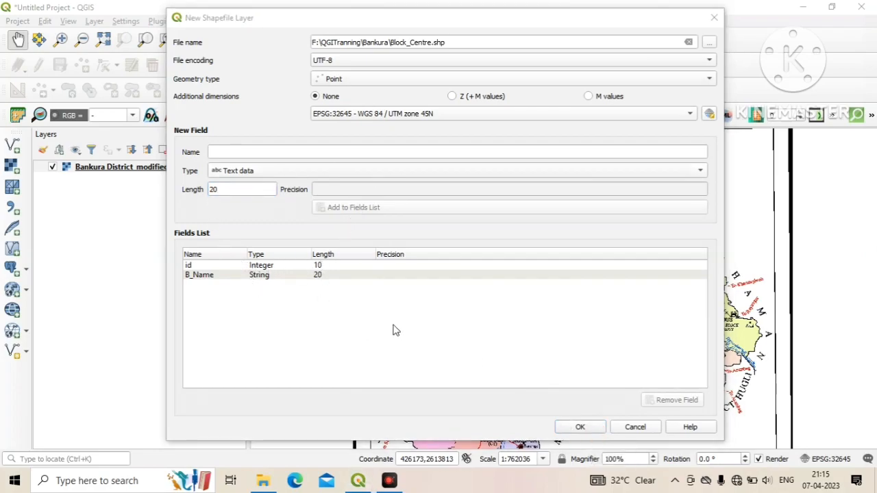
click(227, 150)
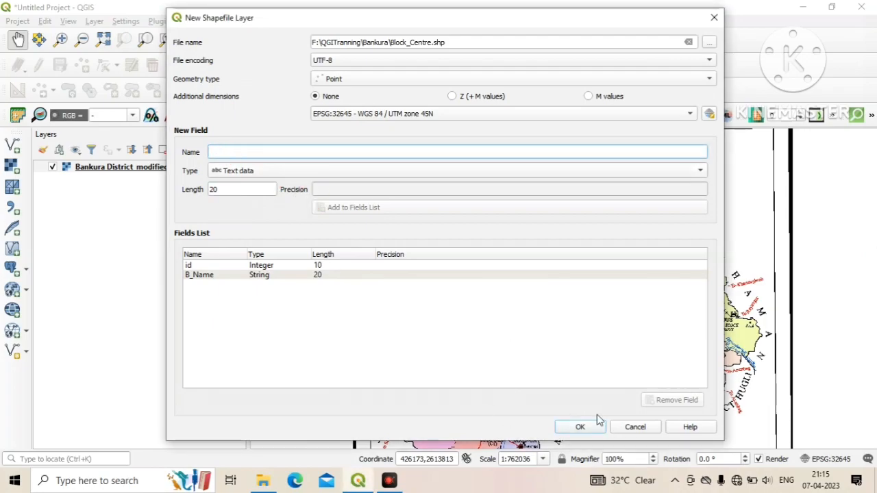
click(698, 459)
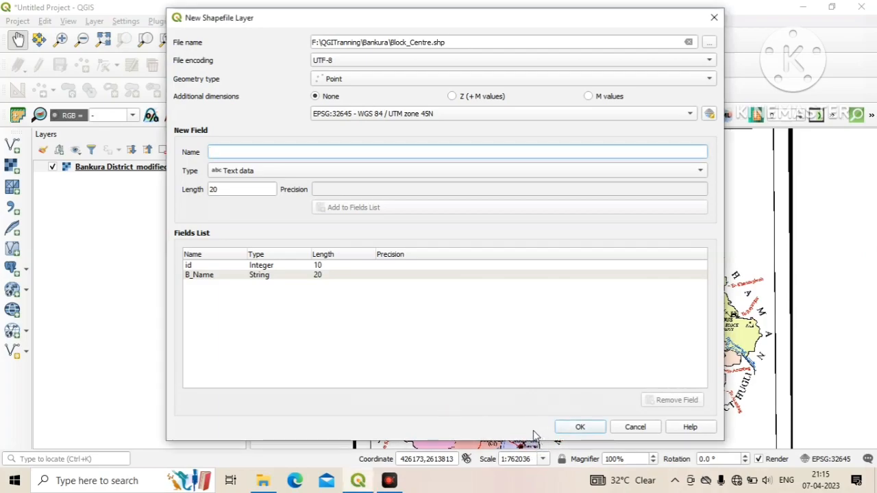
click(588, 427)
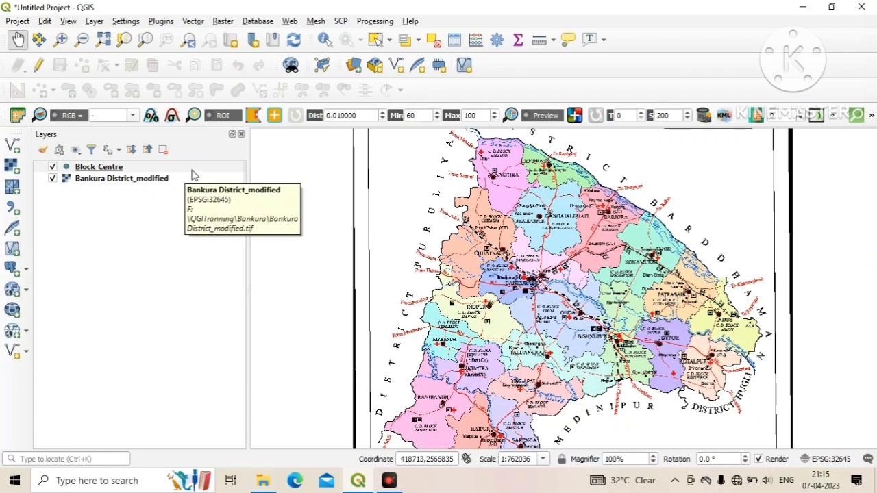
Start another new shapefile layer and set its output file to Rail_Line in the Bankura folder
click(95, 21)
mouse_move(146, 51)
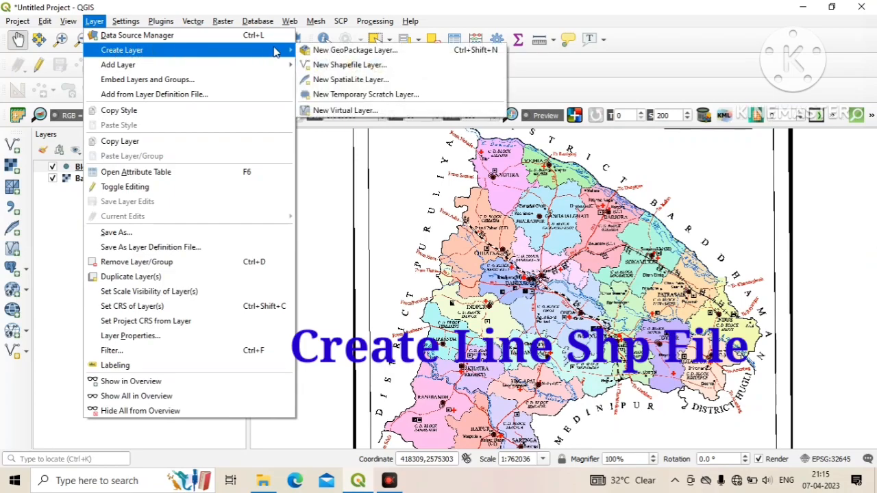
click(360, 66)
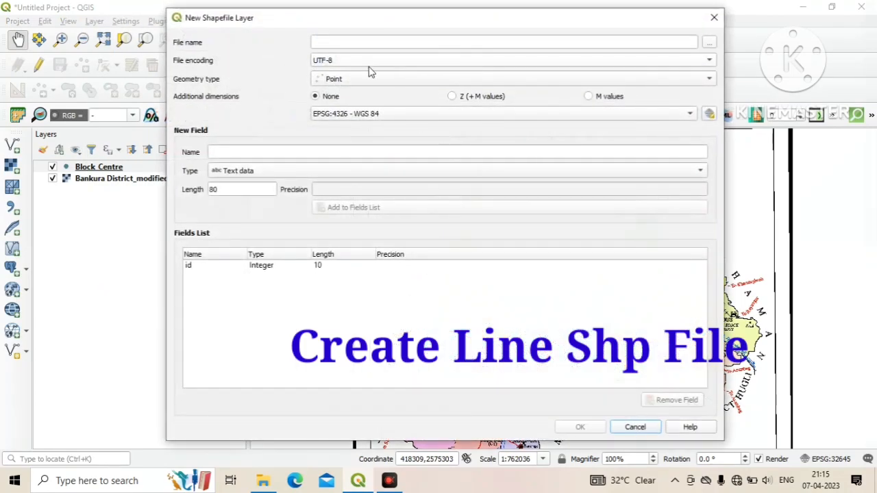
click(709, 43)
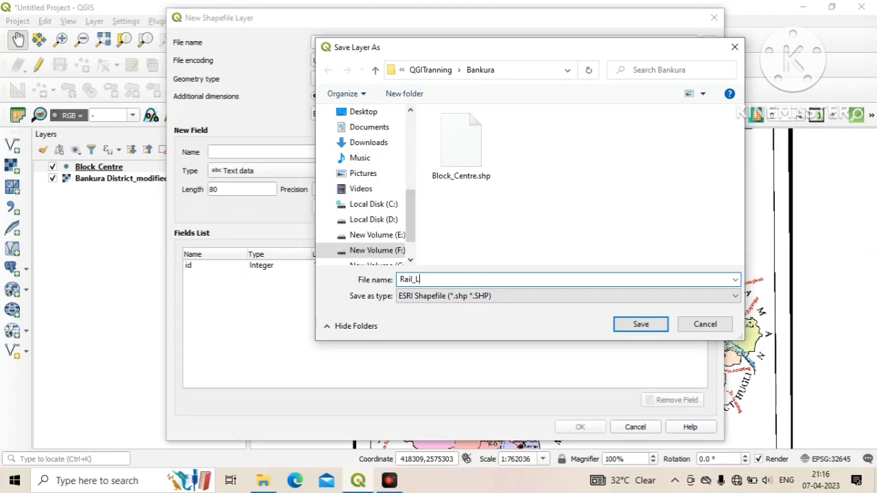
click(641, 324)
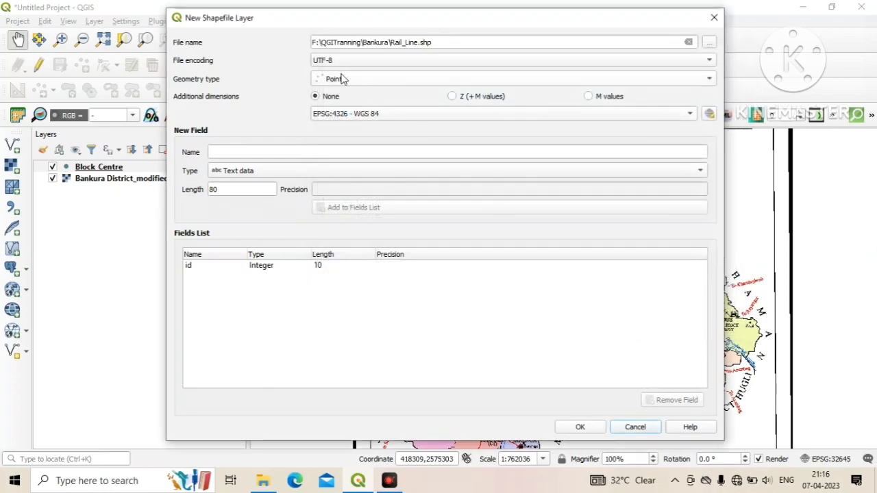
Set the Rail_Line layer's geometry type to Line and its CRS to WGS 84 / UTM zone 45N (EPSG:32645)
click(344, 81)
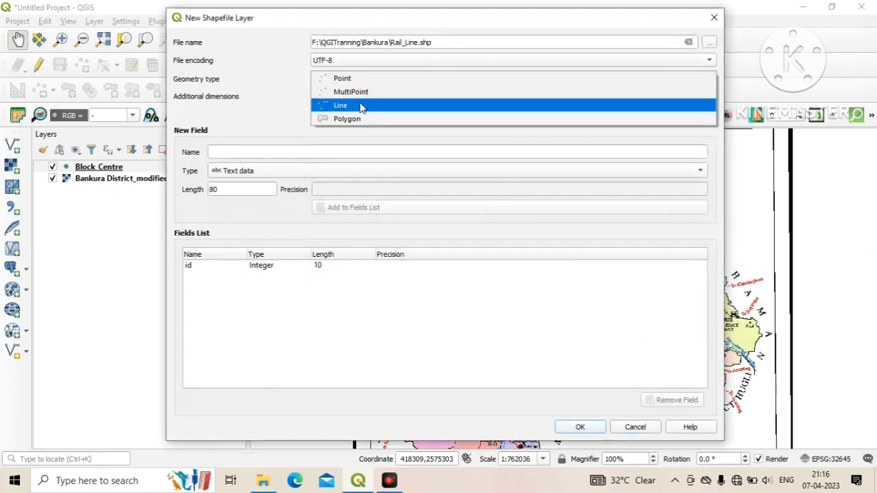
click(358, 106)
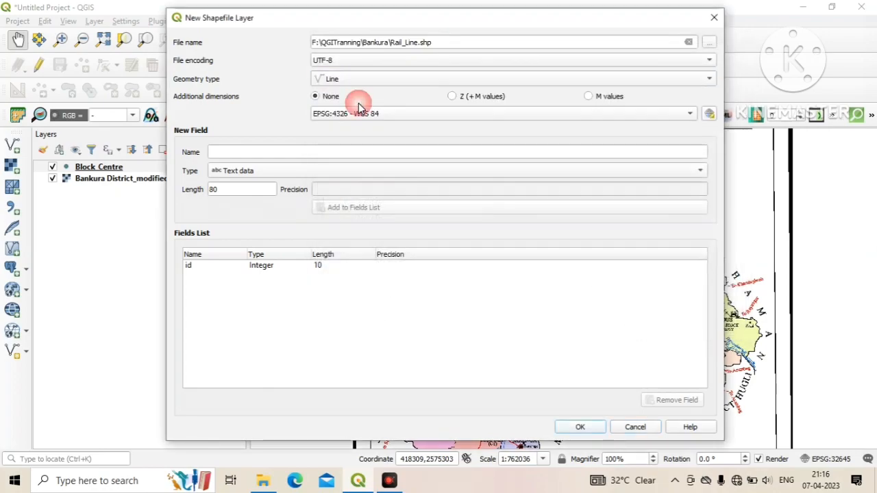
click(709, 114)
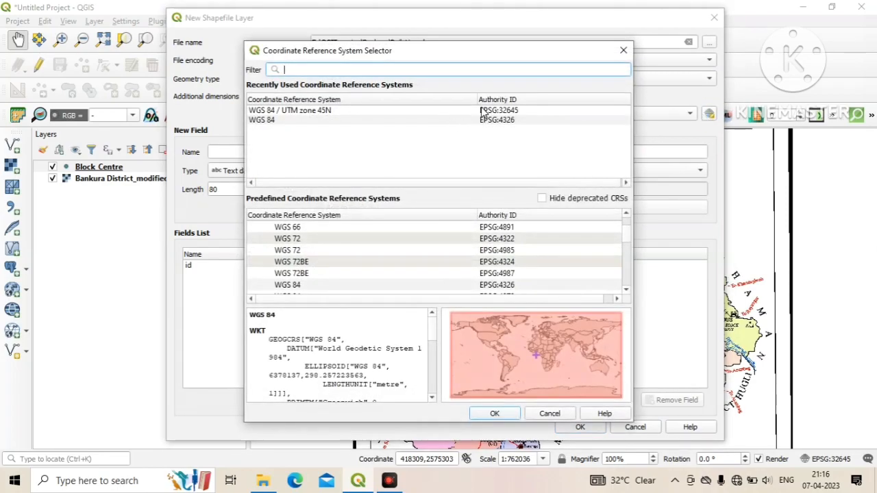
click(483, 110)
click(496, 414)
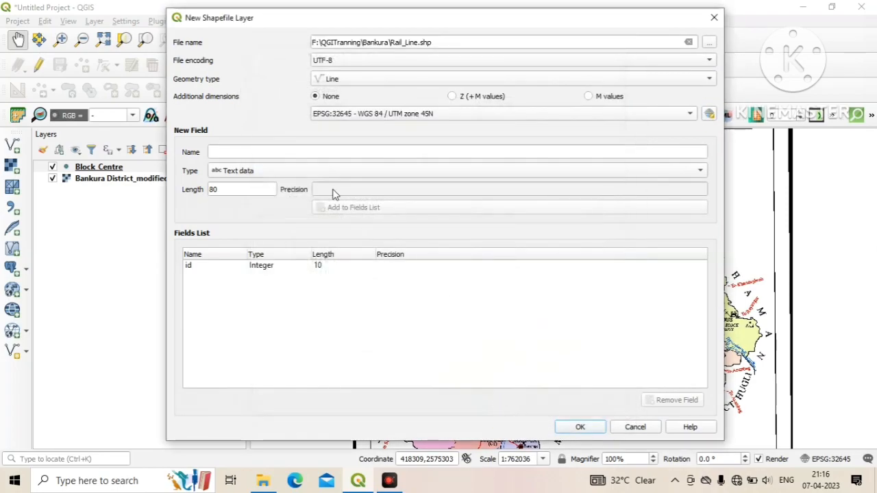
Add a whole number field named Line No with length 10 and create the Rail_Line shapefile
click(238, 153)
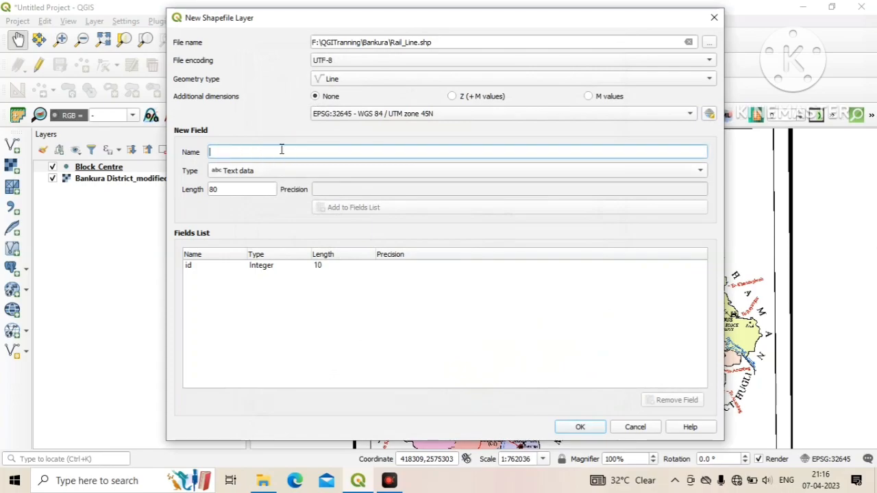
text(Line No)
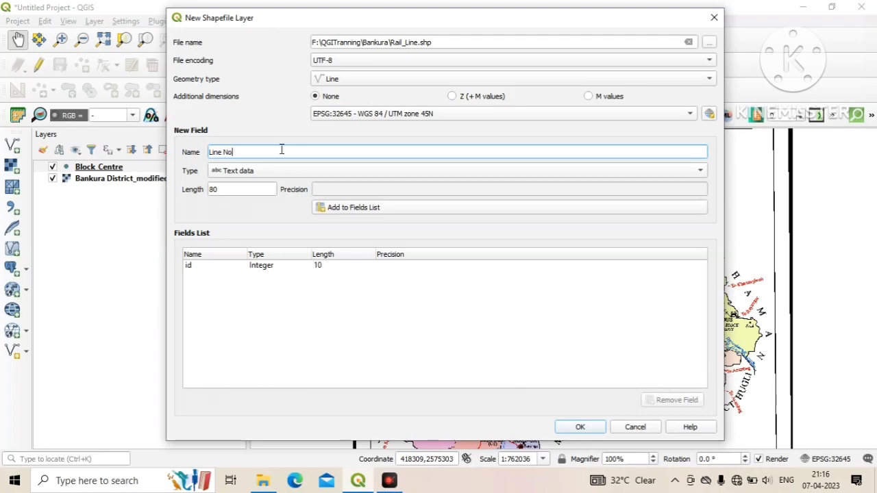
key(Tab)
key(Tab)
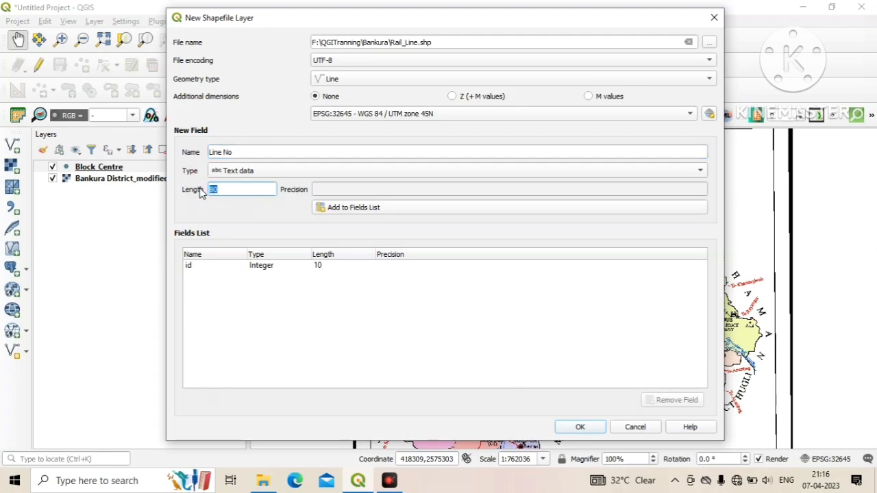
click(268, 173)
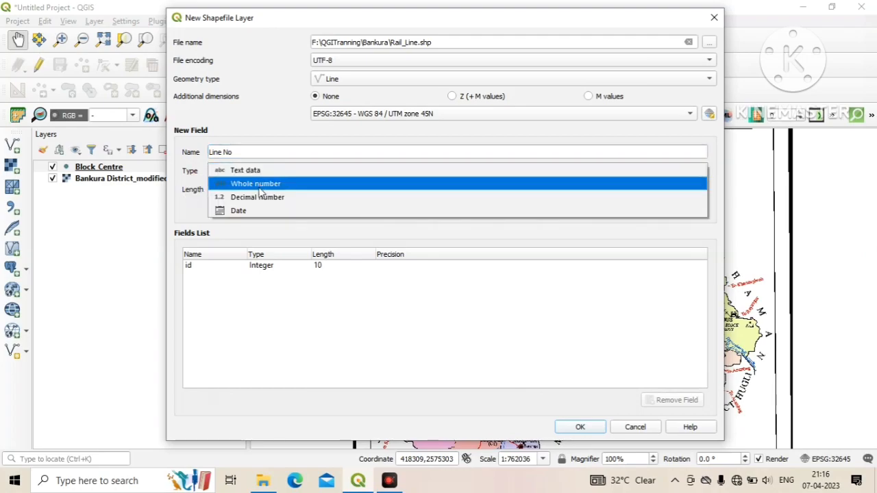
click(264, 184)
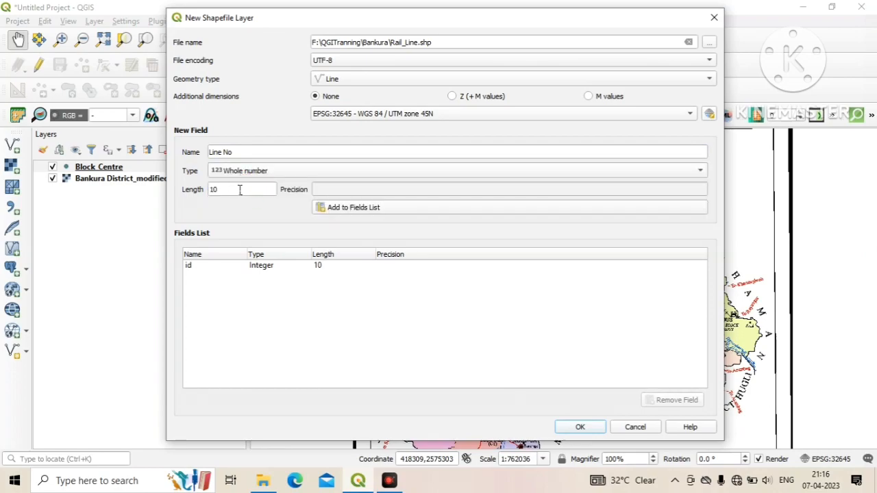
click(345, 208)
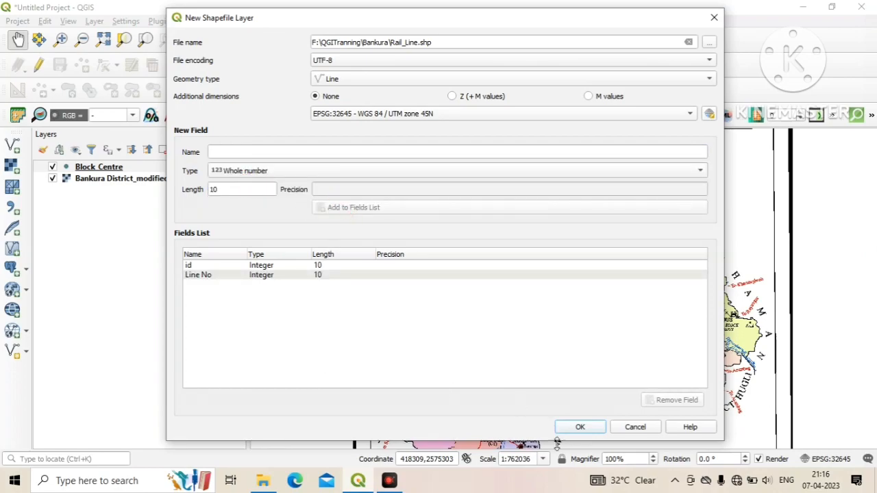
click(579, 427)
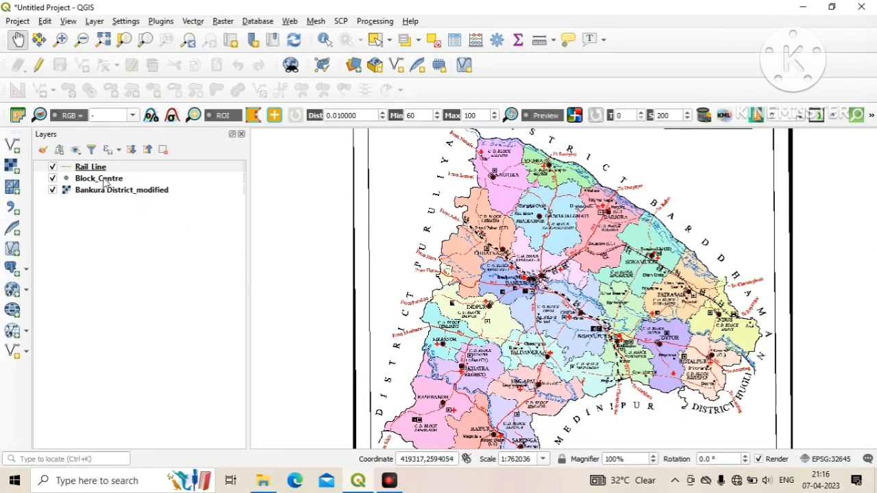
Start another new shapefile layer and set its output file to Block_Boundary in the Bankura folder
click(90, 21)
mouse_move(146, 55)
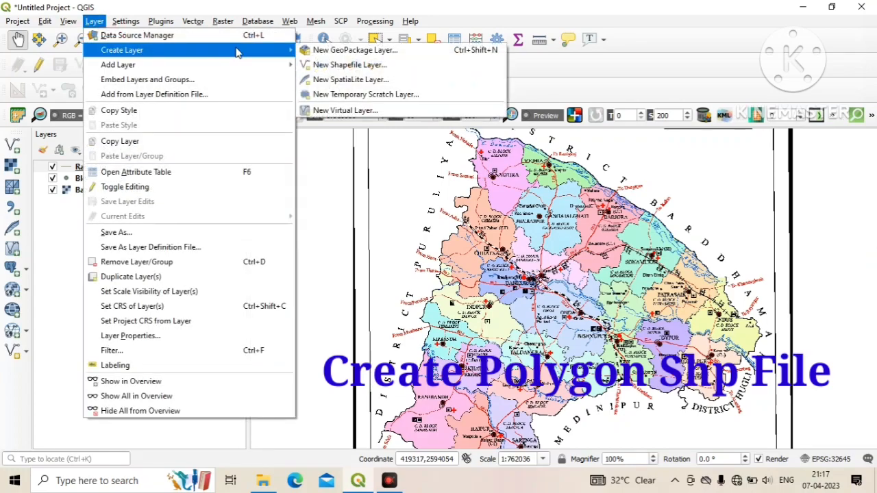
click(348, 66)
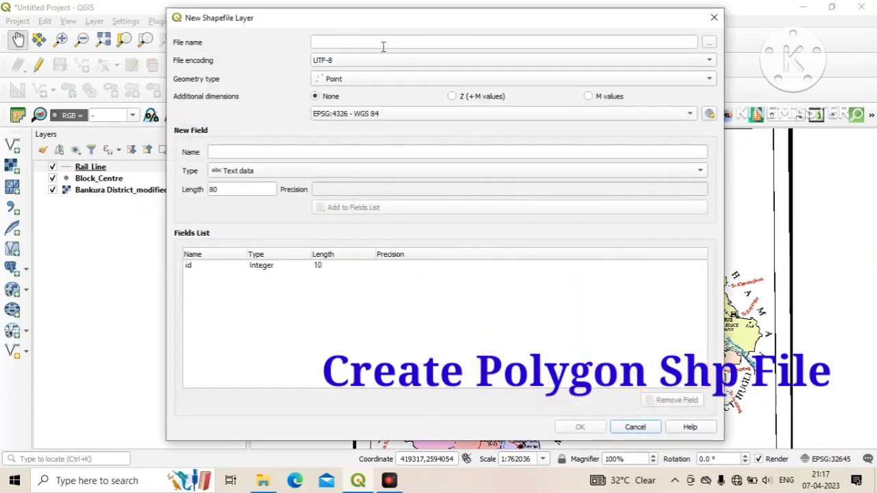
click(709, 42)
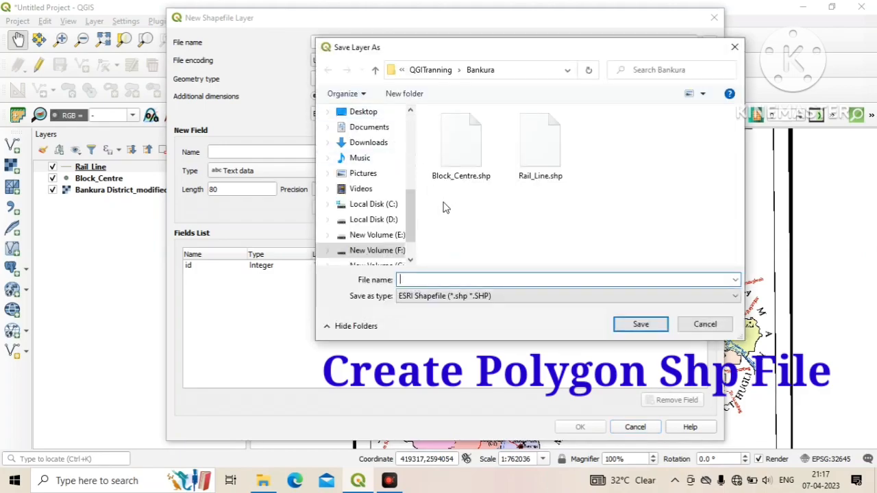
click(431, 279)
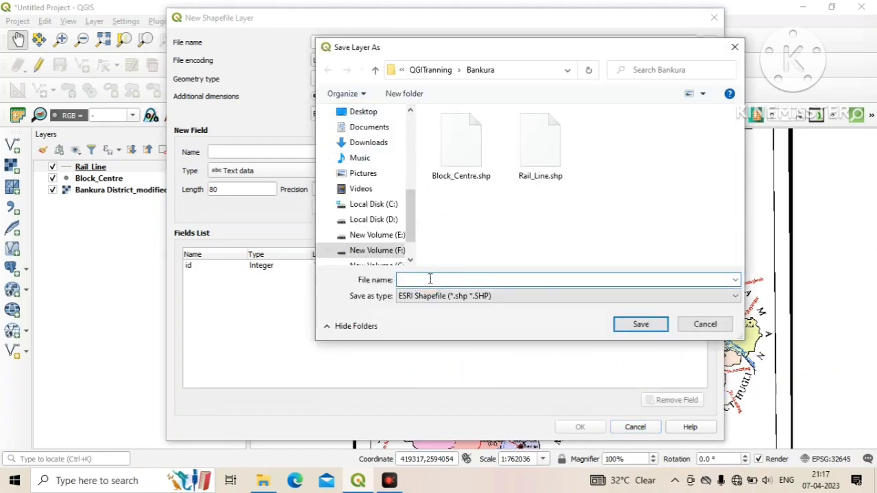
text(Block)
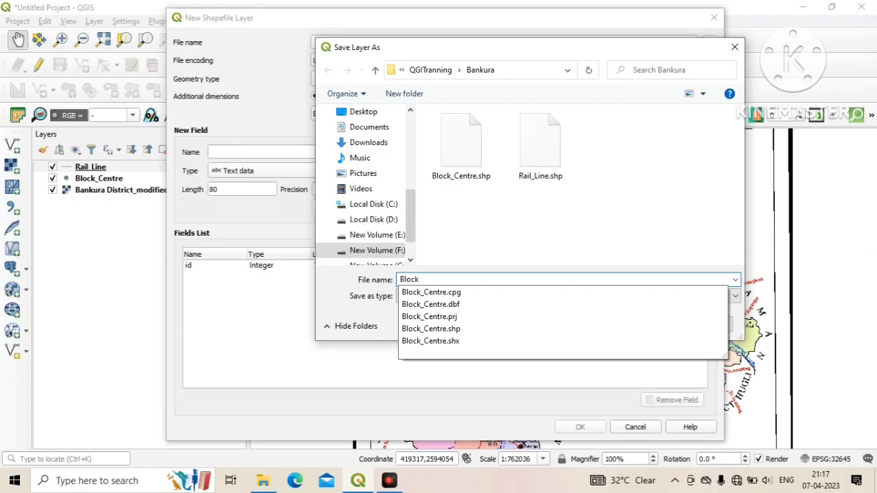
text(_Boun)
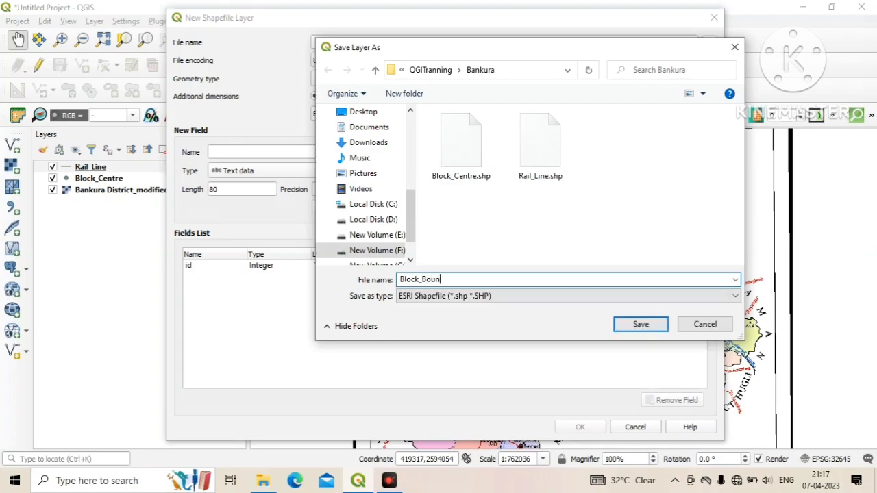
text(dary)
click(640, 325)
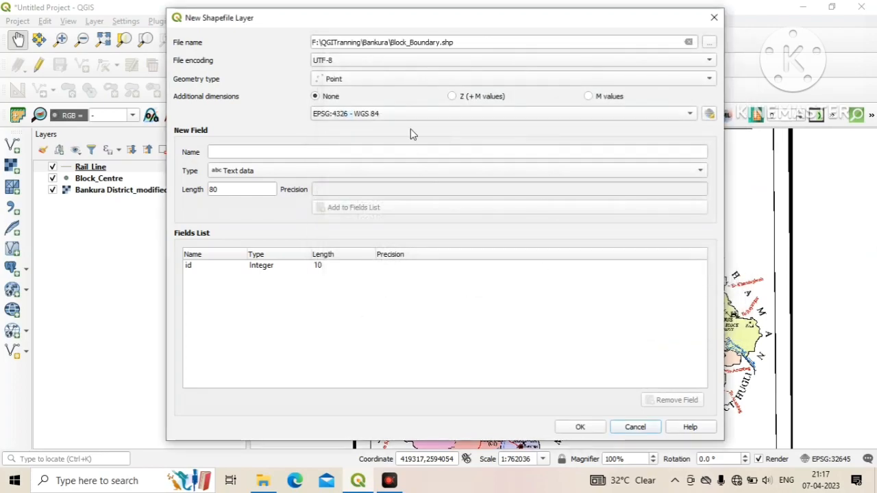
Set the Block_Boundary layer's geometry type to Polygon and its CRS to WGS 84 / UTM zone 45N (EPSG:32645)
click(334, 81)
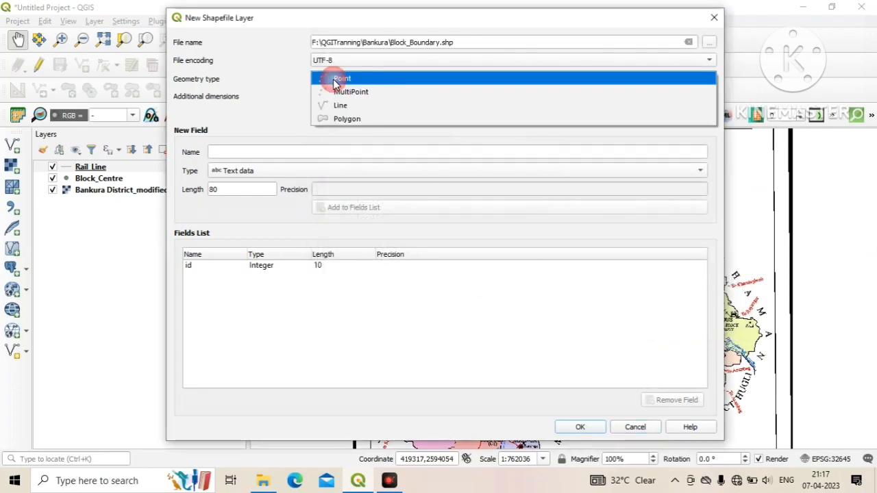
click(350, 119)
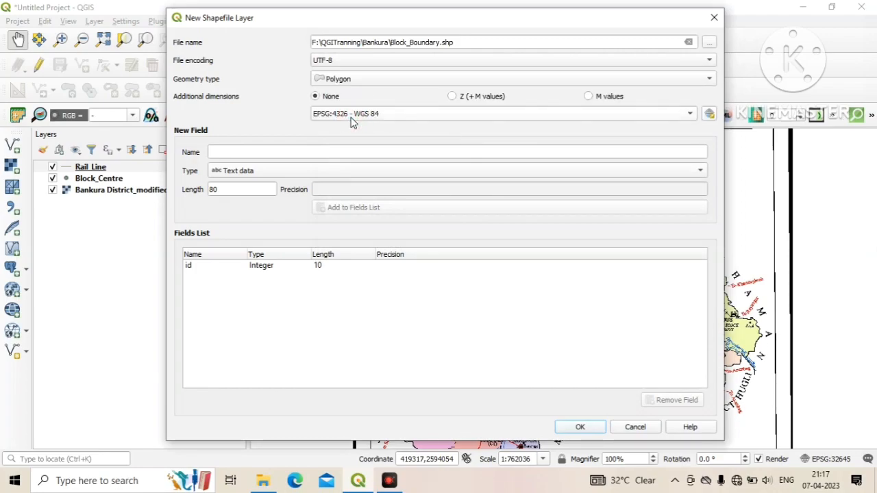
click(709, 114)
click(302, 111)
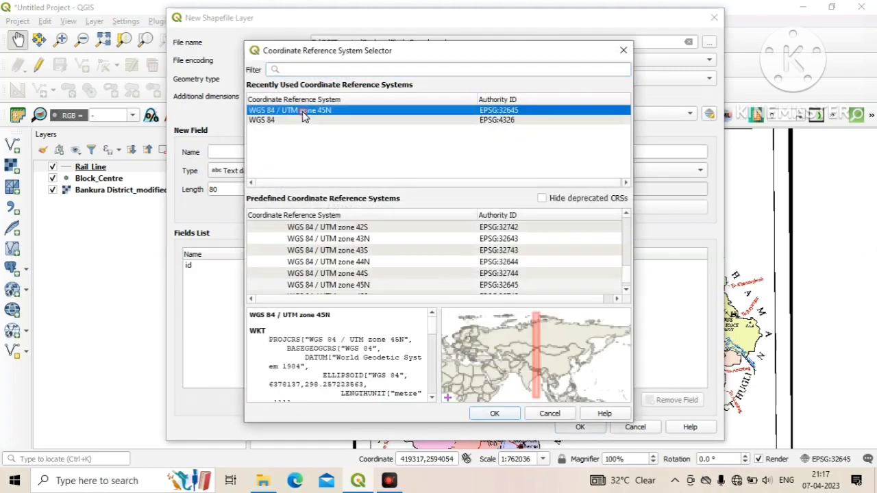
click(496, 414)
Add a text data field called Name with length 20 to the Block_Boundary layer's fields
click(245, 151)
text(N)
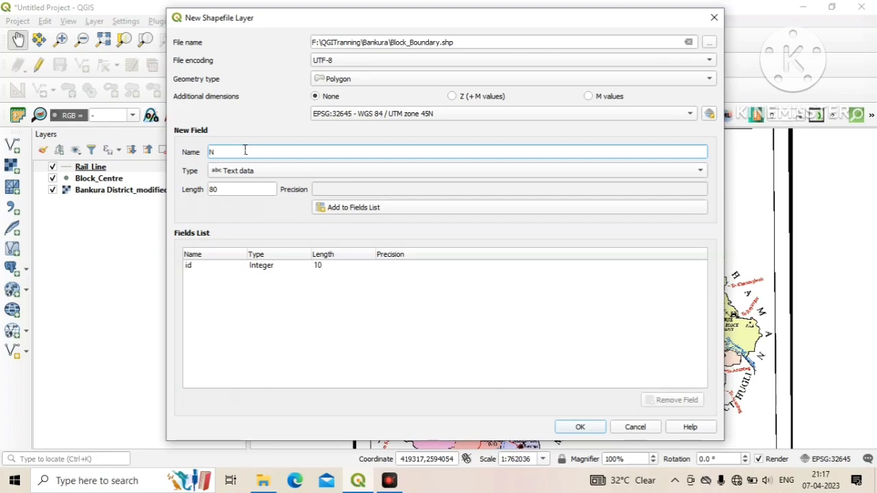
text(ame)
click(240, 194)
drag(223, 193, 173, 197)
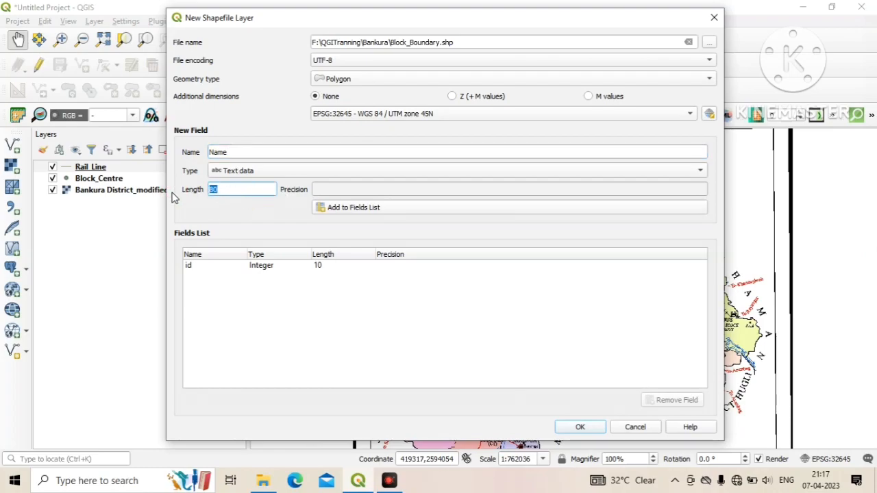
text(20)
click(347, 208)
Add a whole number field named Popu_2011 with length 10 to the Block_Boundary layer's fields
click(229, 150)
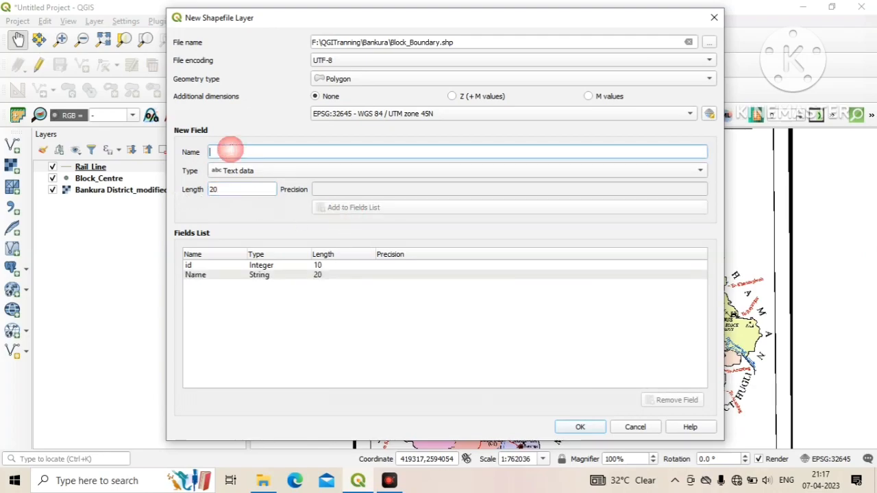
text(P)
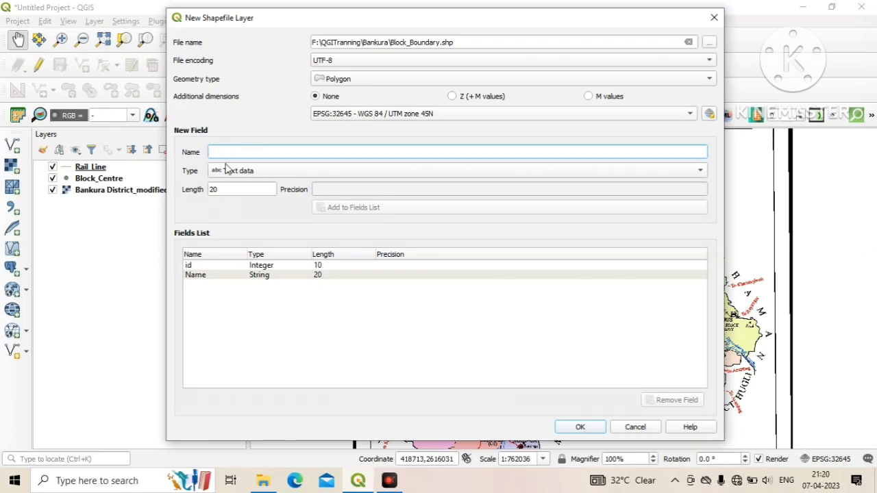
text(P)
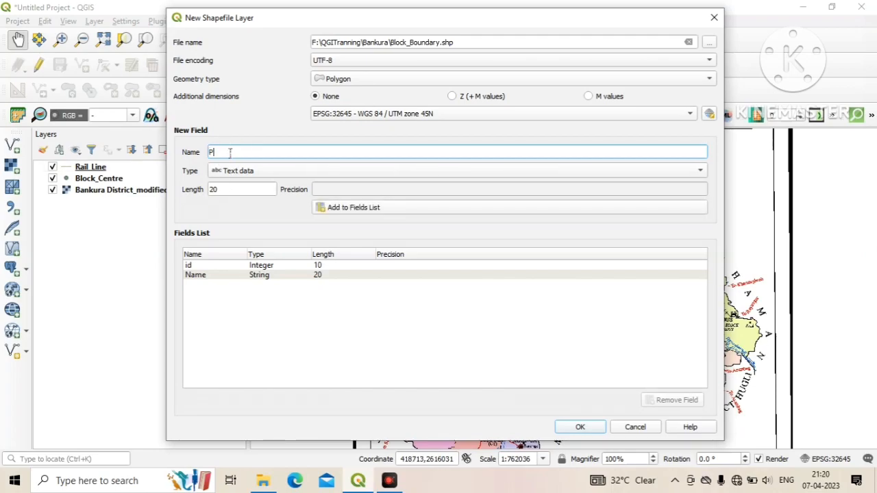
text(up)
key(BackSpace)
click(234, 171)
click(241, 182)
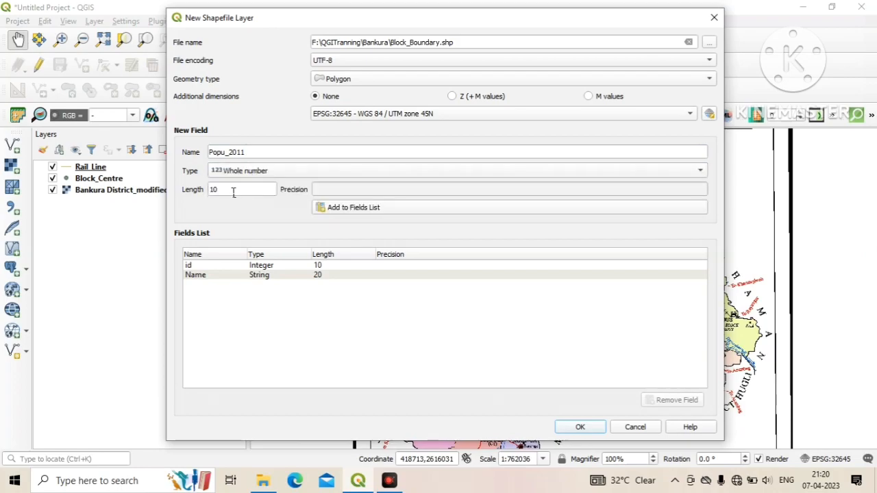
click(387, 209)
Add a decimal number field named Literacy with length 4 and precision 2, and create the Block_Boundary shapefile
click(246, 152)
text(Literacy)
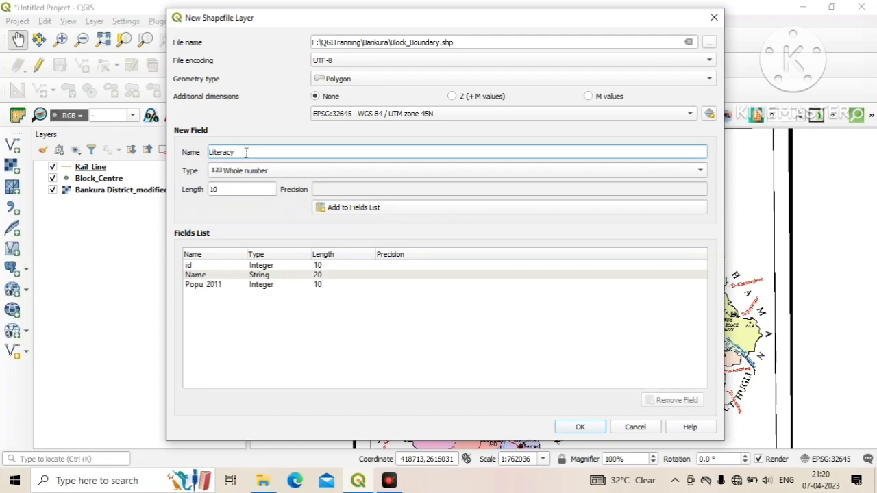
click(247, 171)
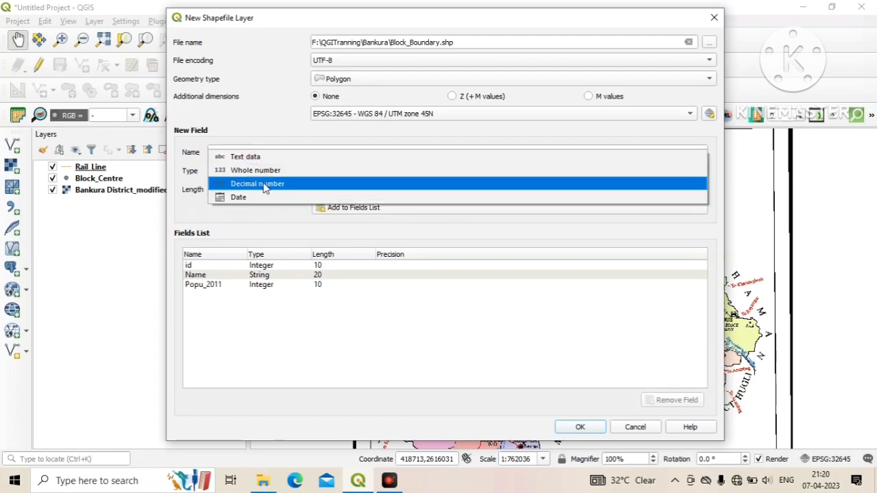
click(269, 186)
drag(253, 189, 205, 194)
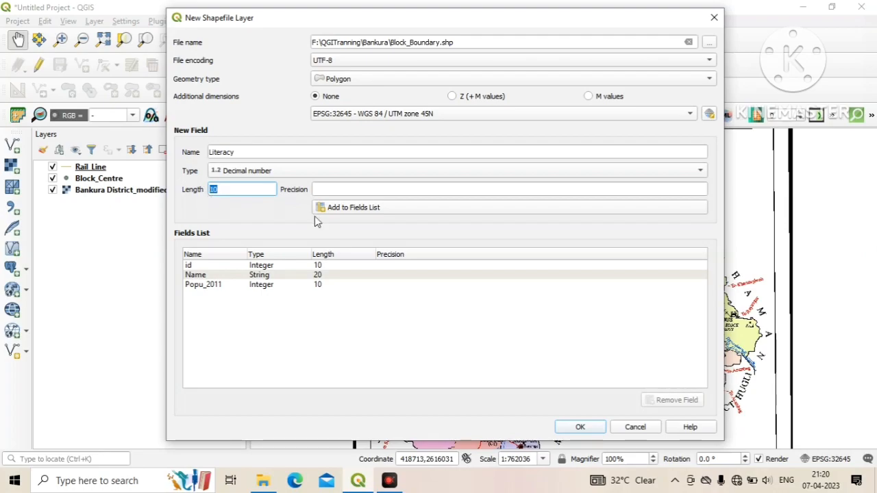
text(4)
click(337, 189)
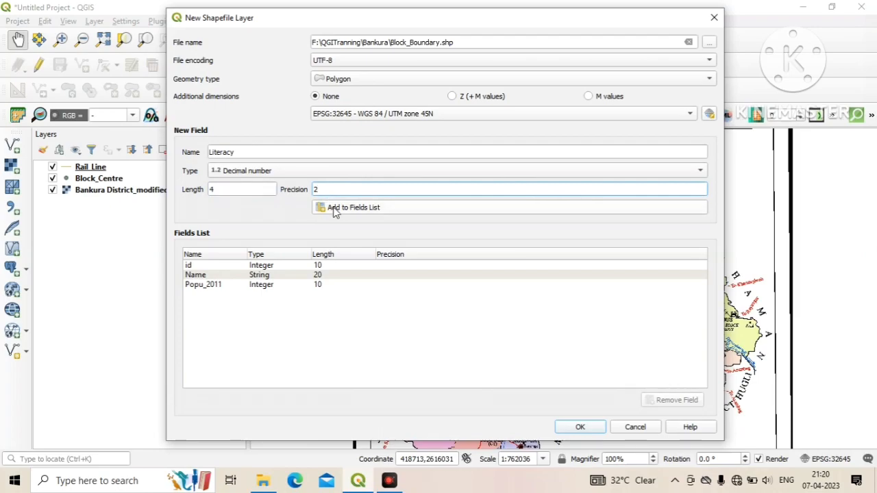
click(333, 208)
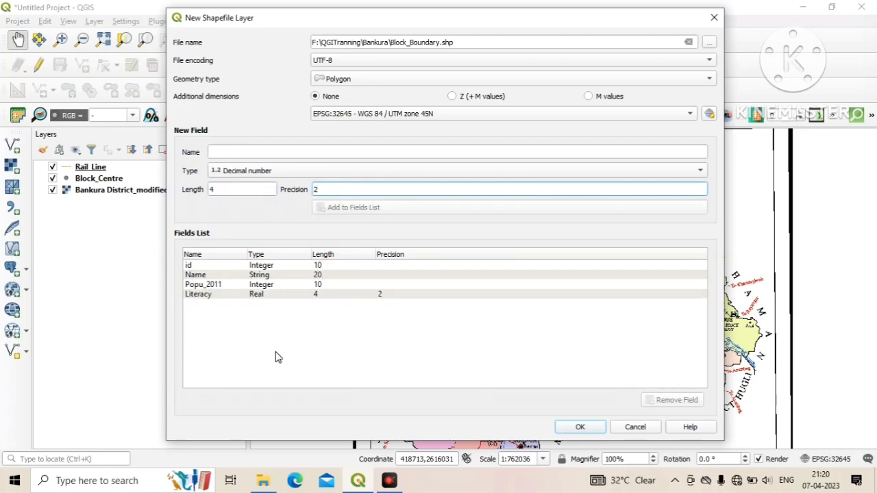
click(579, 427)
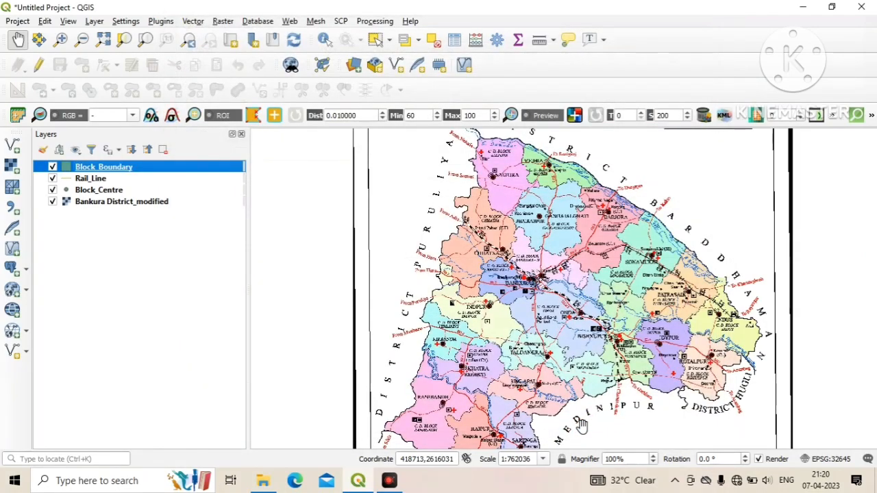
Check the Block_Centre, Rail_Line and Block_Boundary layers and view the full extent of the Bankura District map
click(83, 191)
click(88, 180)
click(91, 168)
drag(510, 336, 451, 302)
scroll(460, 301, down, 1)
scroll(485, 283, up, 1)
scroll(483, 281, down, 1)
drag(480, 310, 464, 299)
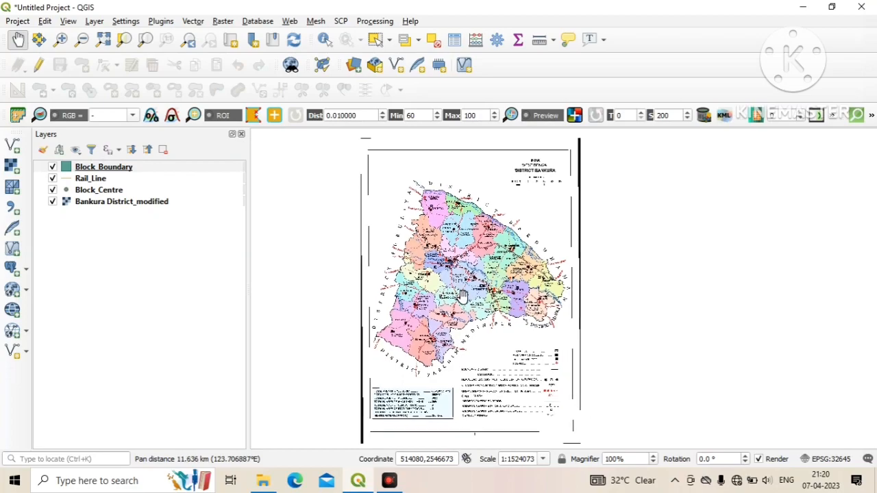